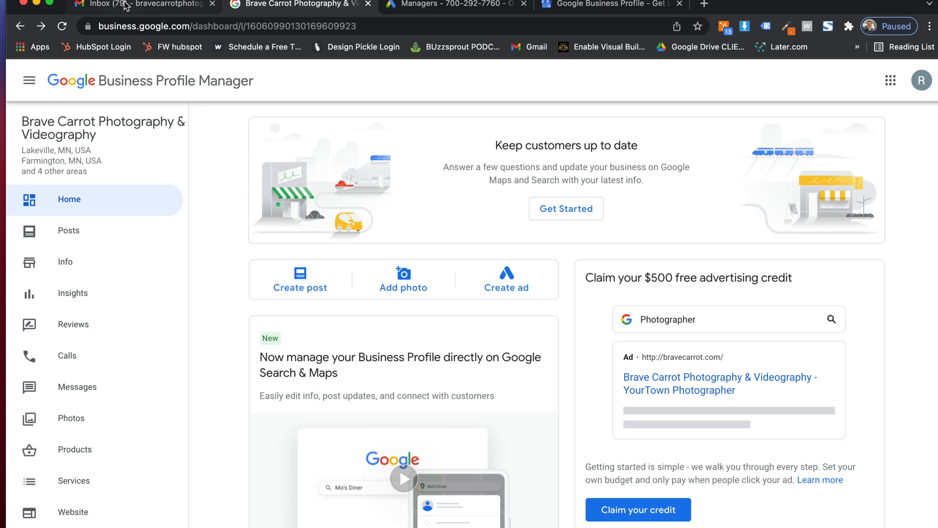
Switch to the Gmail inbox, open Business Profile Manager from Google's apps, and show the users who manage the business.
left_click(139, 4)
left_click(896, 78)
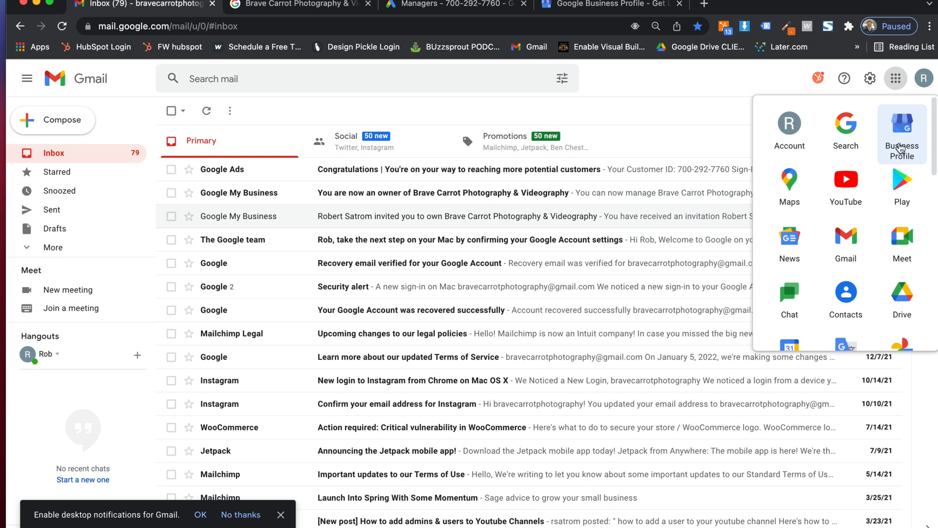
left_click(902, 145)
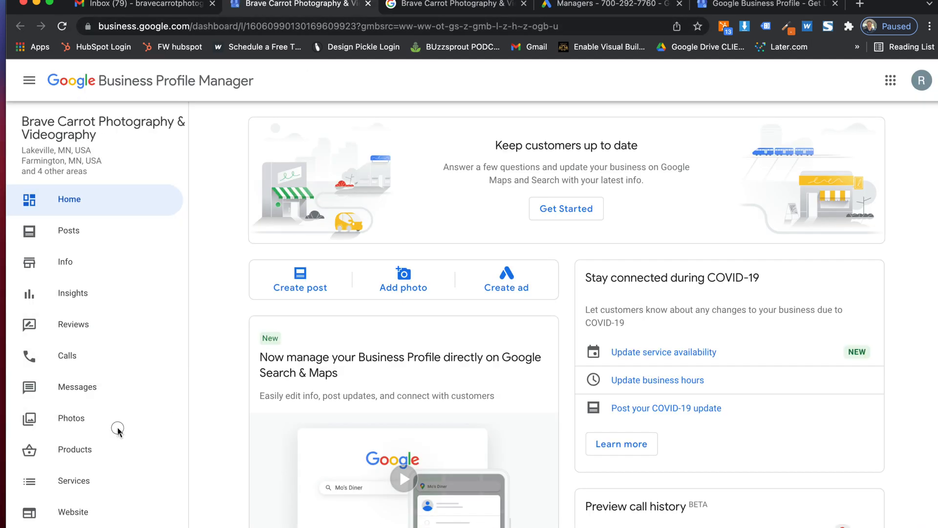
scroll(101, 396, "down", 5)
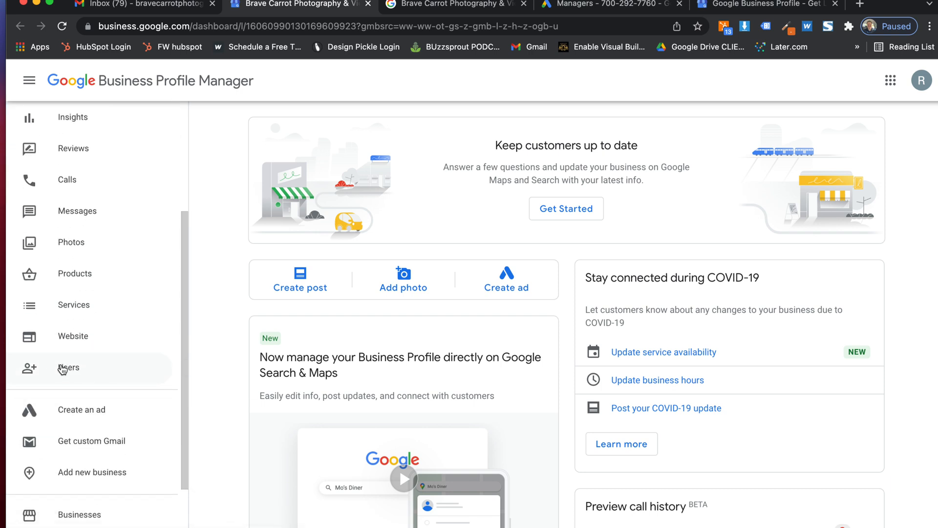
left_click(78, 375)
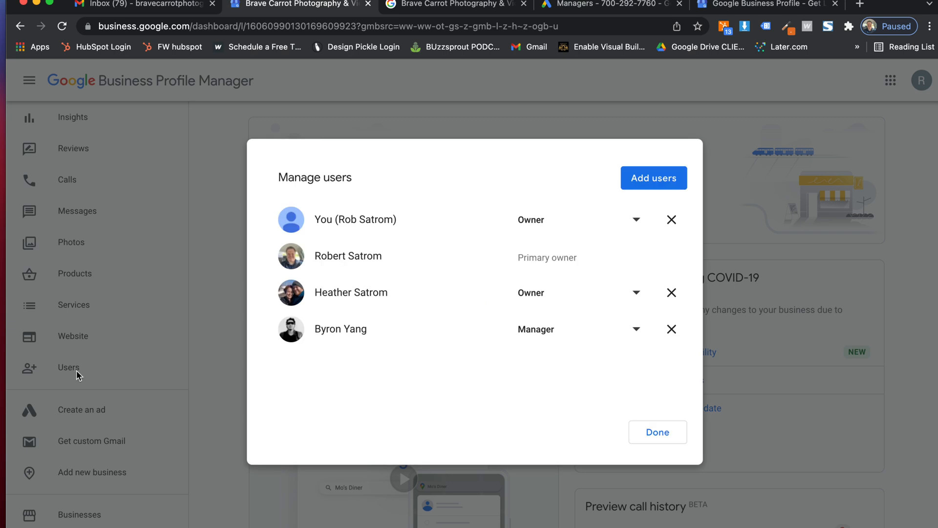
Examine the role choices for inviting a new user, cancel the invitation, and close user management.
left_click(662, 181)
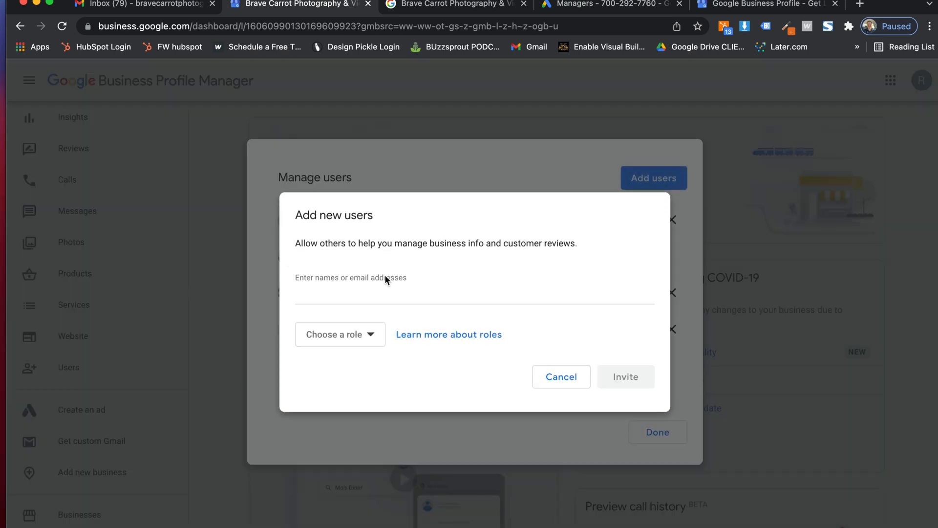
left_click(371, 335)
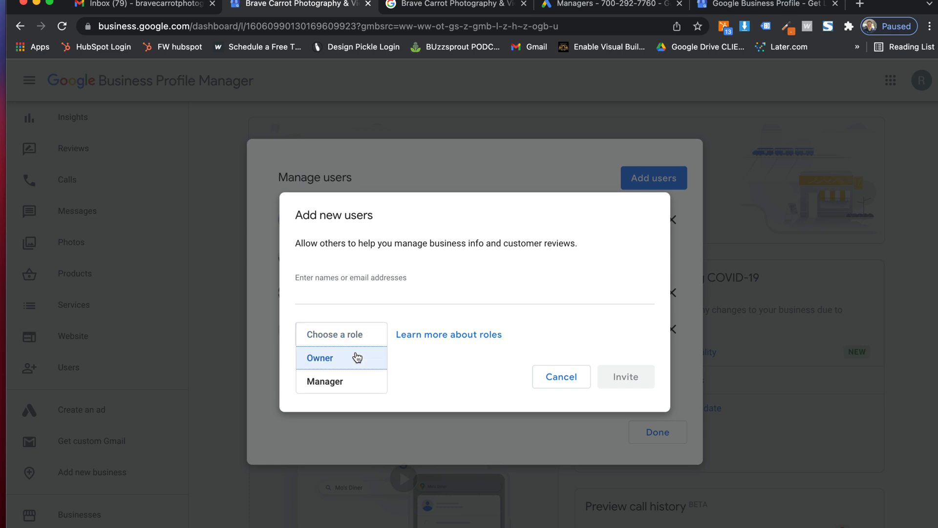
left_click(568, 379)
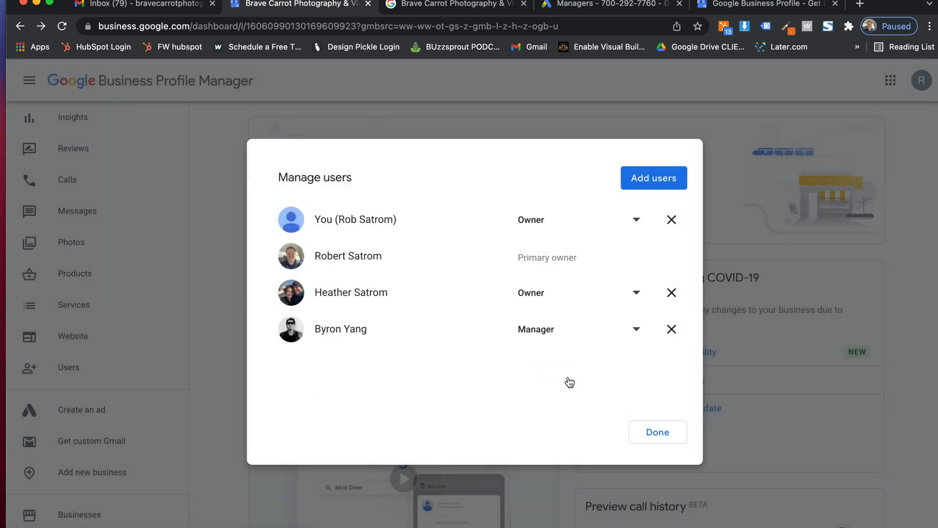
left_click(667, 436)
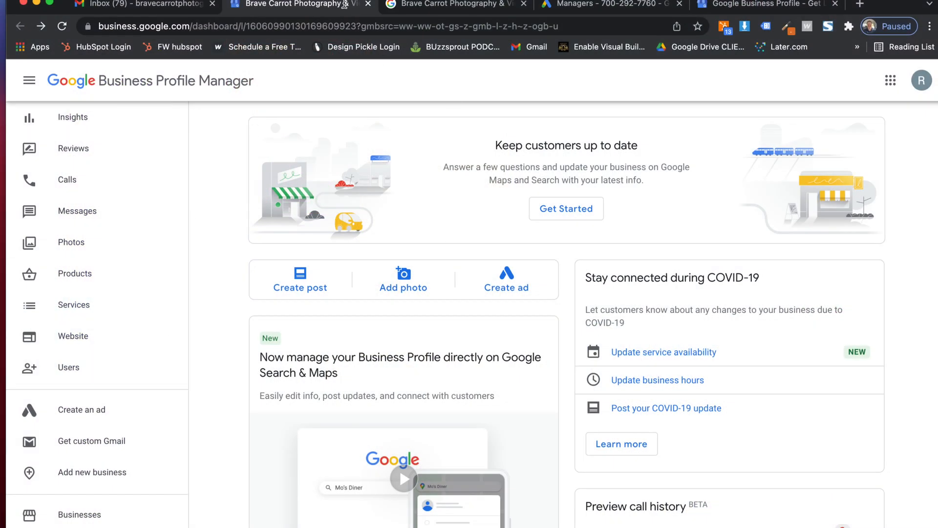
Switch to Google Ads and highlight the account's customer ID, clearing the selection when done.
left_click(593, 6)
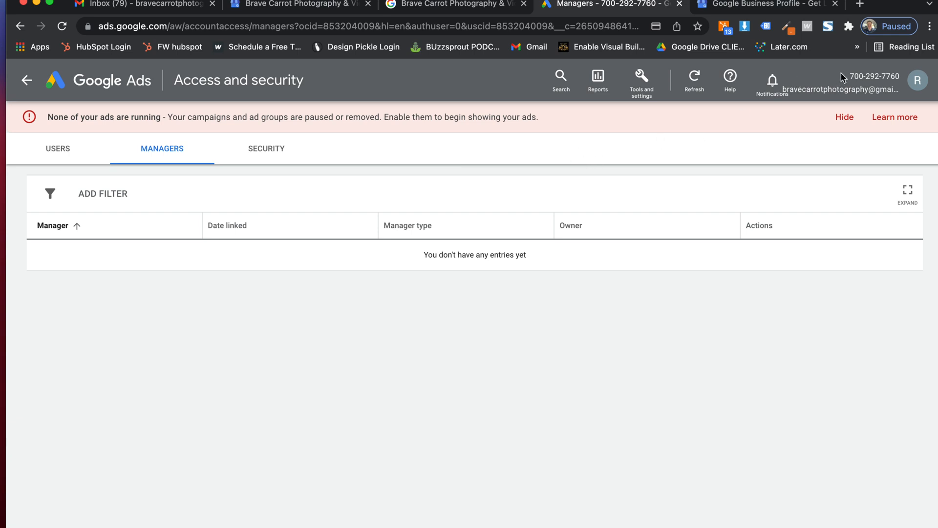
left_click_drag(842, 77, 902, 81)
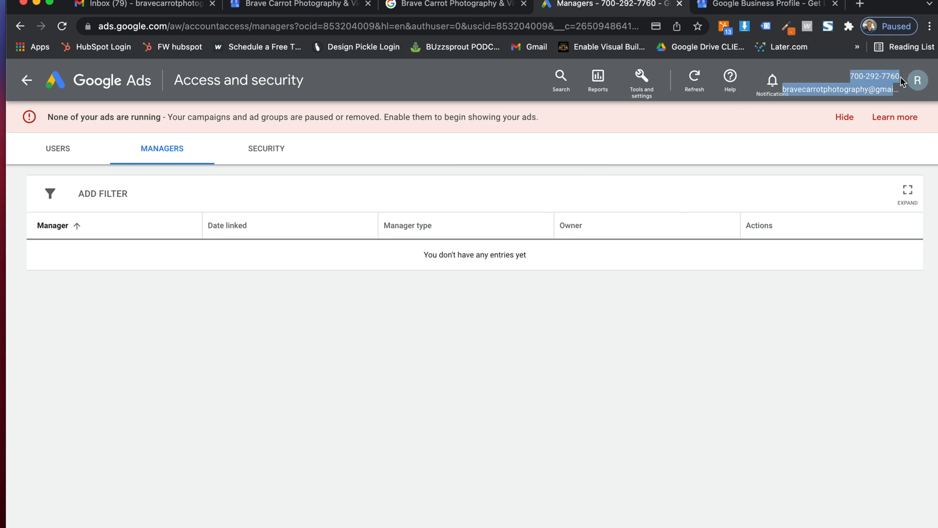
triple_click(879, 76)
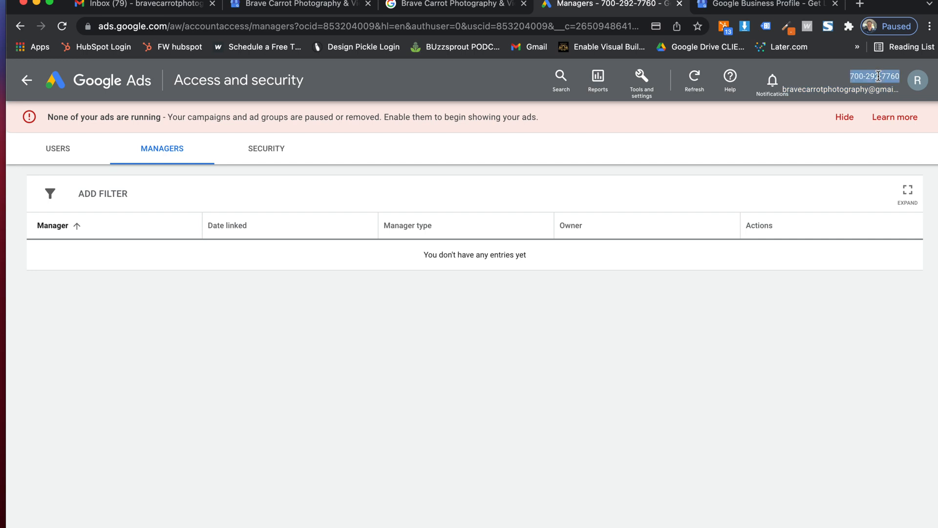
left_click(879, 76)
triple_click(878, 76)
left_click(879, 76)
triple_click(879, 76)
left_click(500, 83)
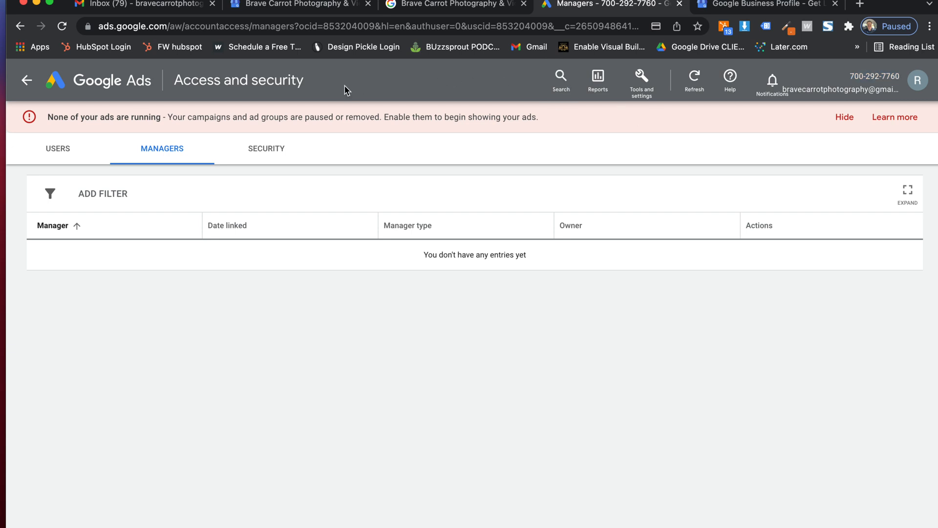
Return to the campaign page, reopen Access and security from the setup tools, and view the linked managers.
left_click(27, 81)
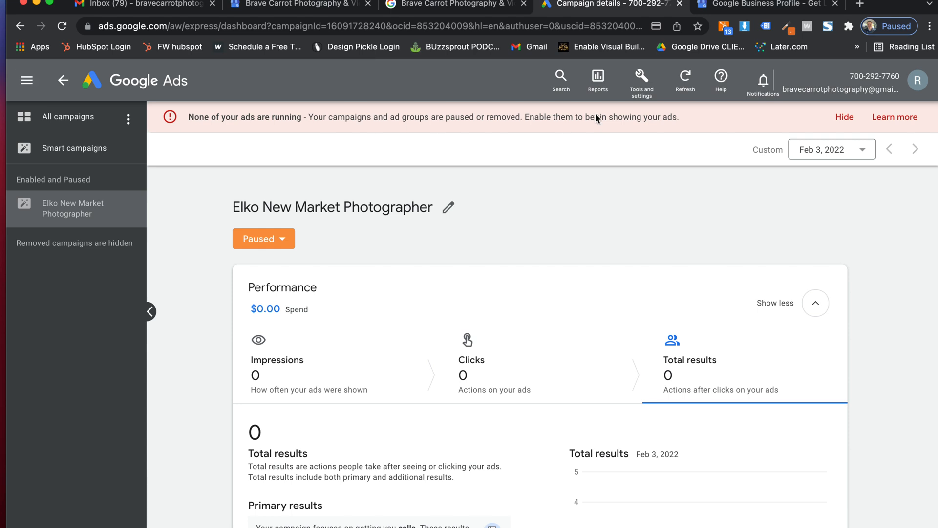
left_click(645, 87)
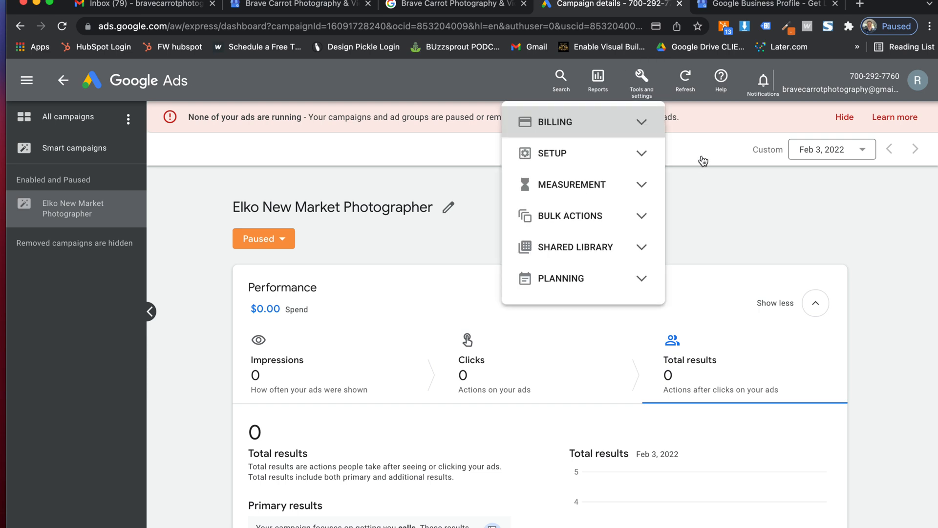
left_click(718, 192)
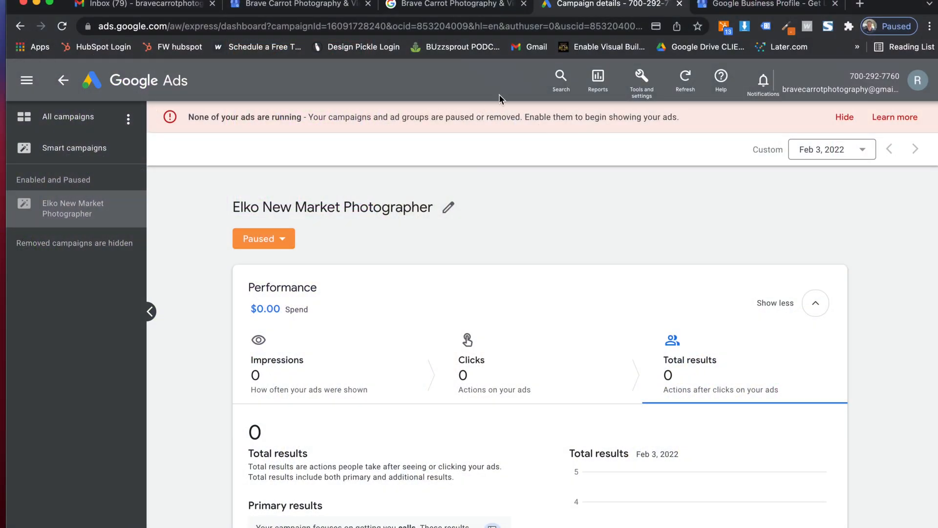
left_click(647, 90)
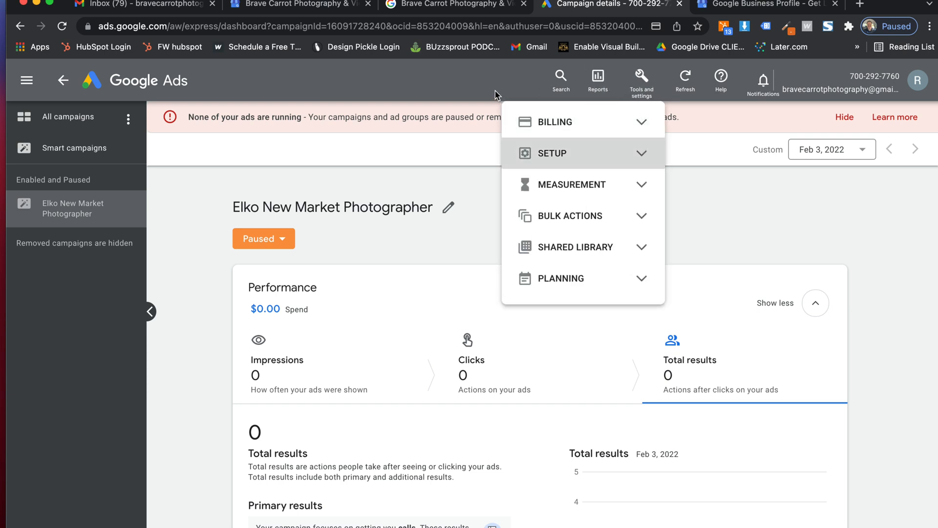
key("super+minus")
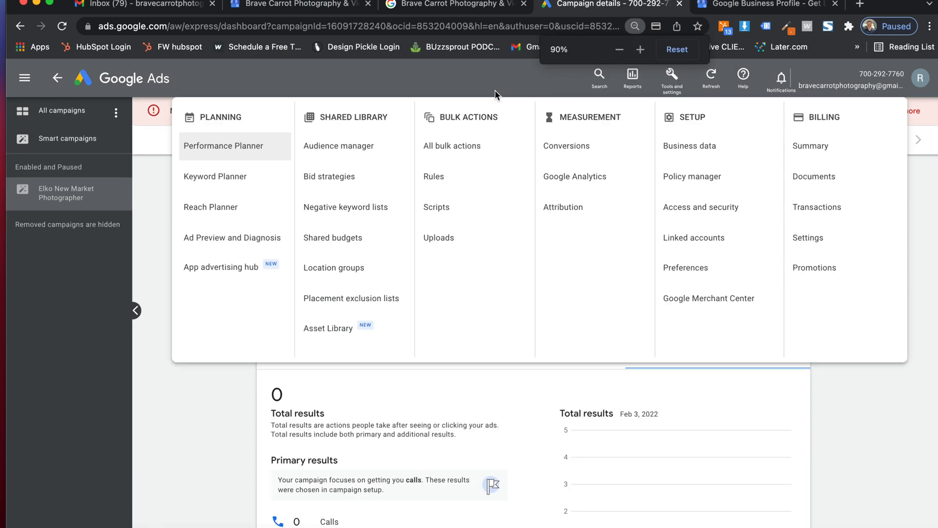
left_click(699, 207)
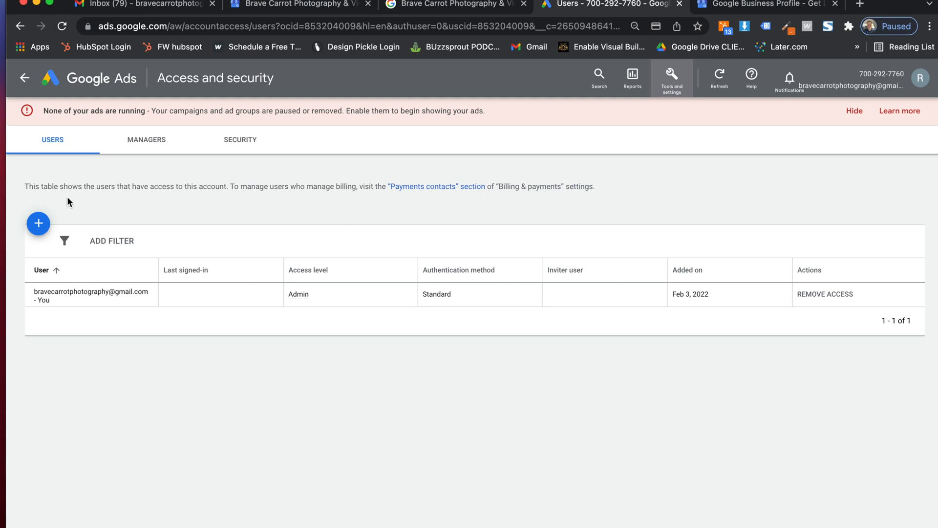
left_click(139, 149)
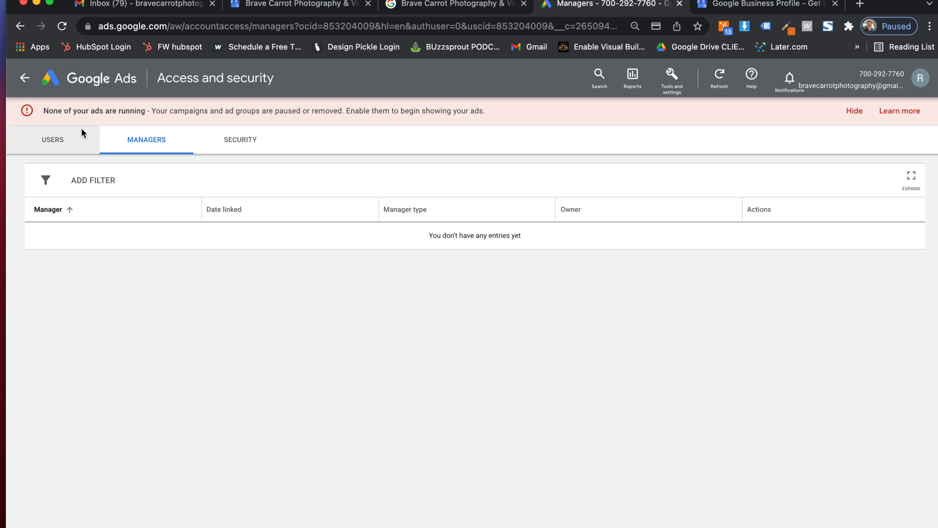
View the Google Ads billing settings and payments account details, and return to the All campaigns overview.
left_click(671, 78)
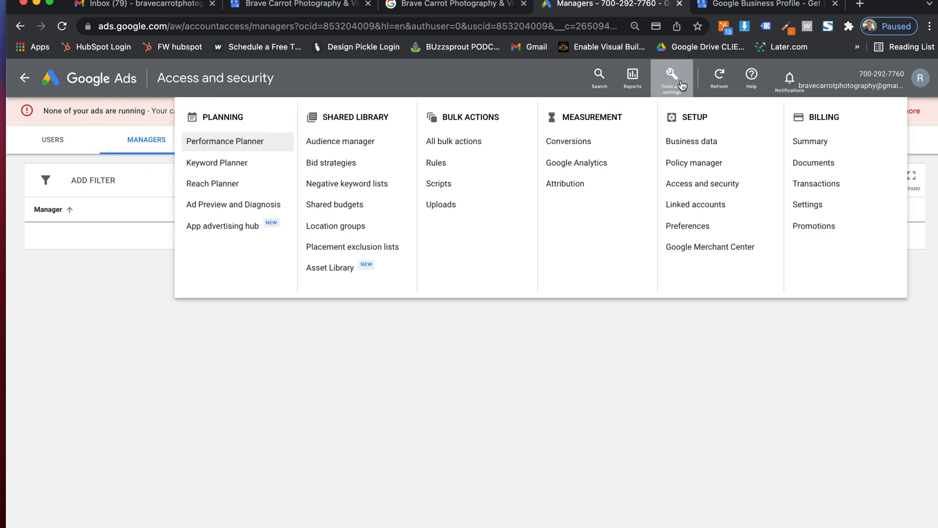
left_click(418, 413)
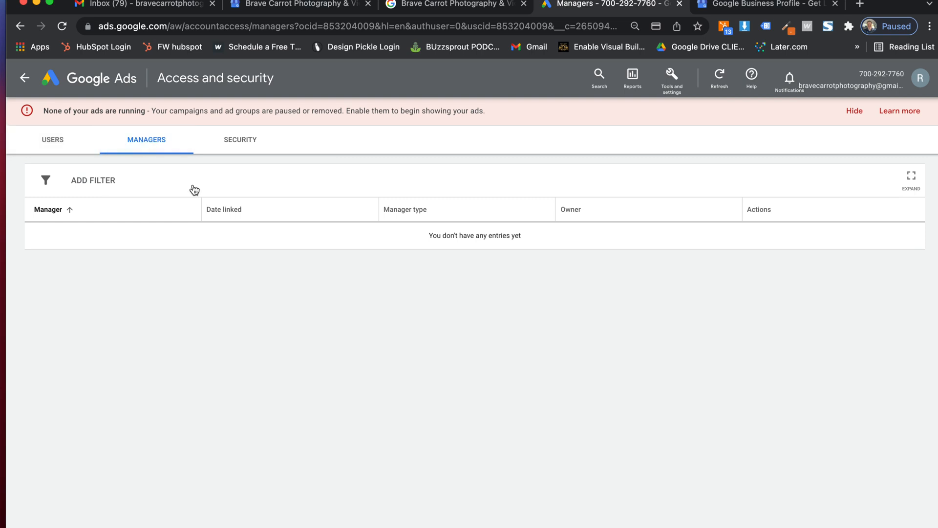
left_click(381, 162)
left_click(672, 78)
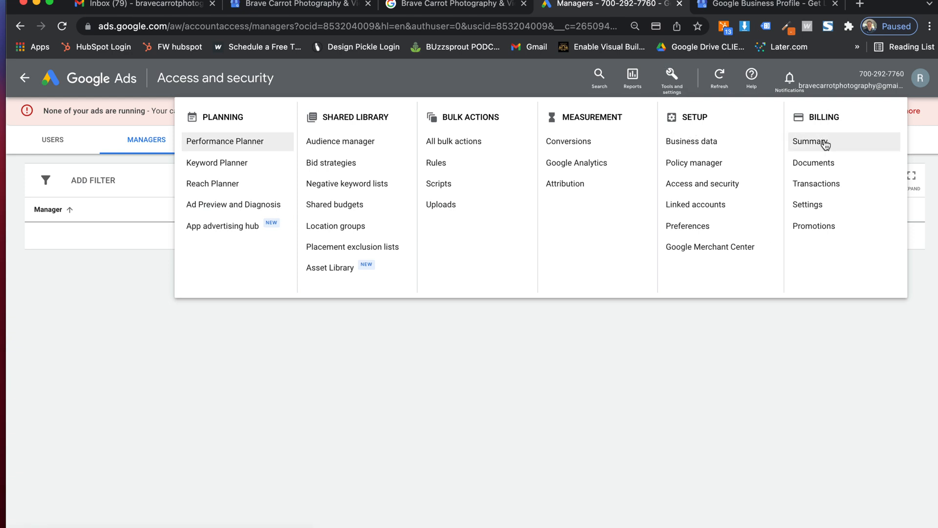
left_click(848, 205)
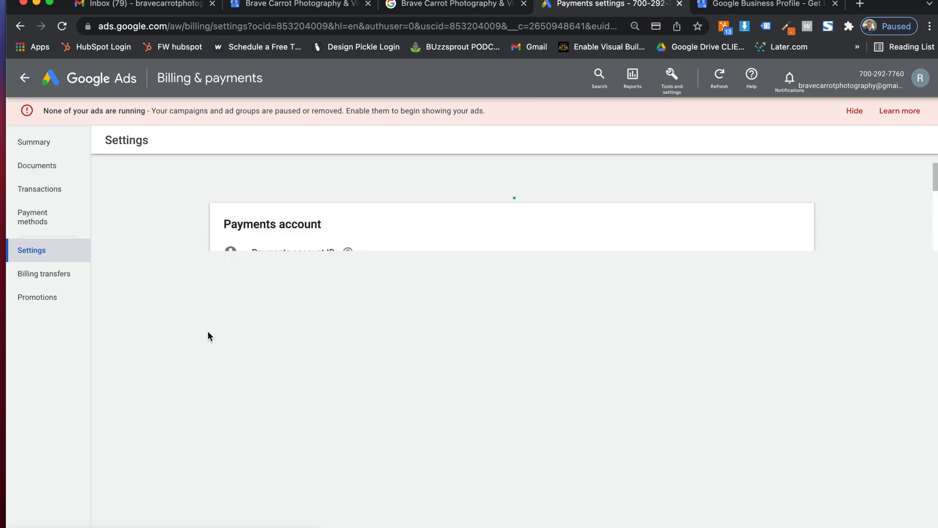
scroll(170, 283, "down", 7)
scroll(171, 283, "up", 7)
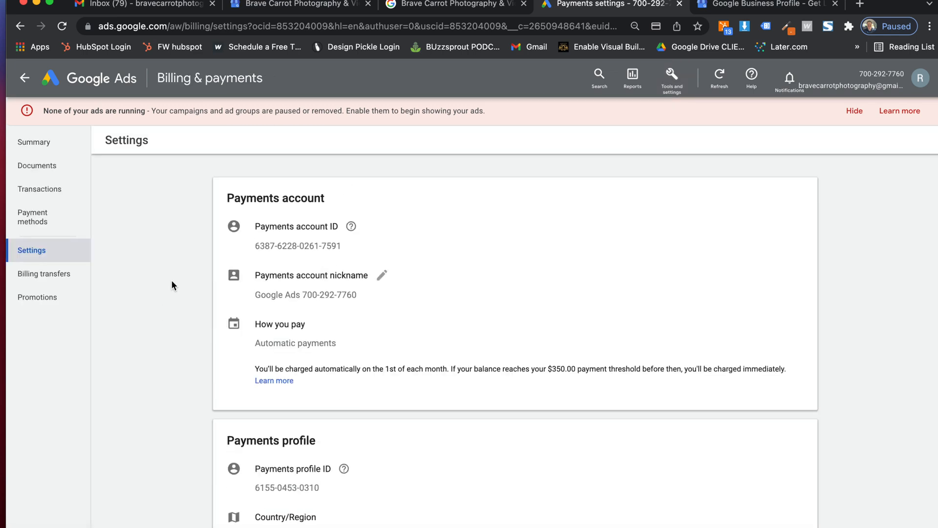
left_click(69, 80)
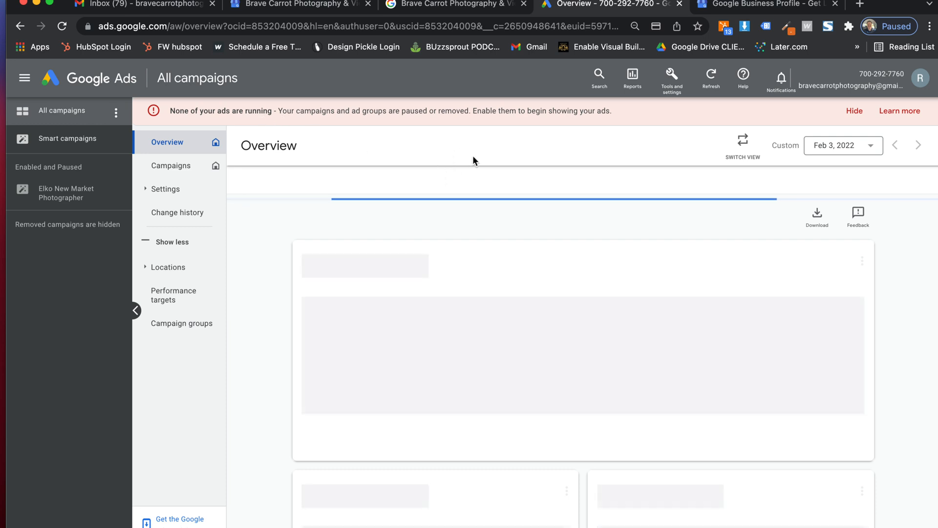
Open Google Analytics in a new browser tab.
left_click(860, 4)
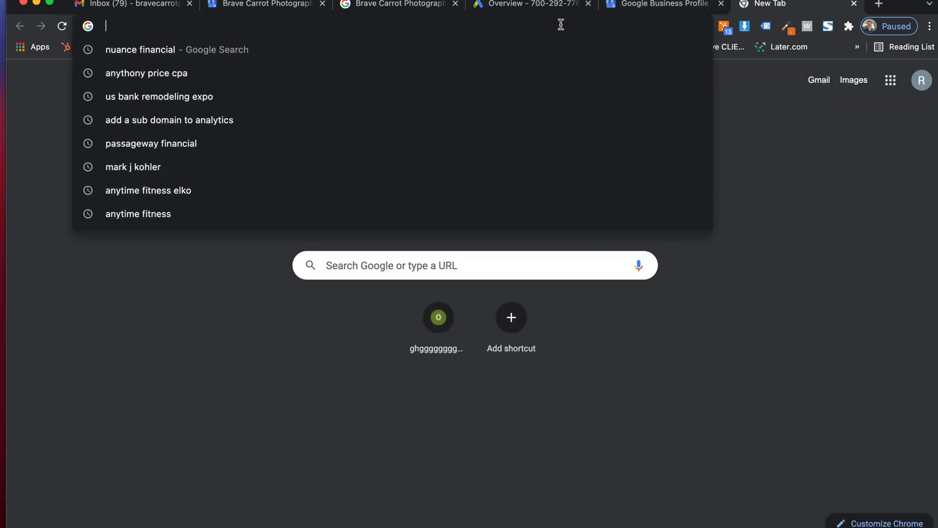
type("ana")
key("Return")
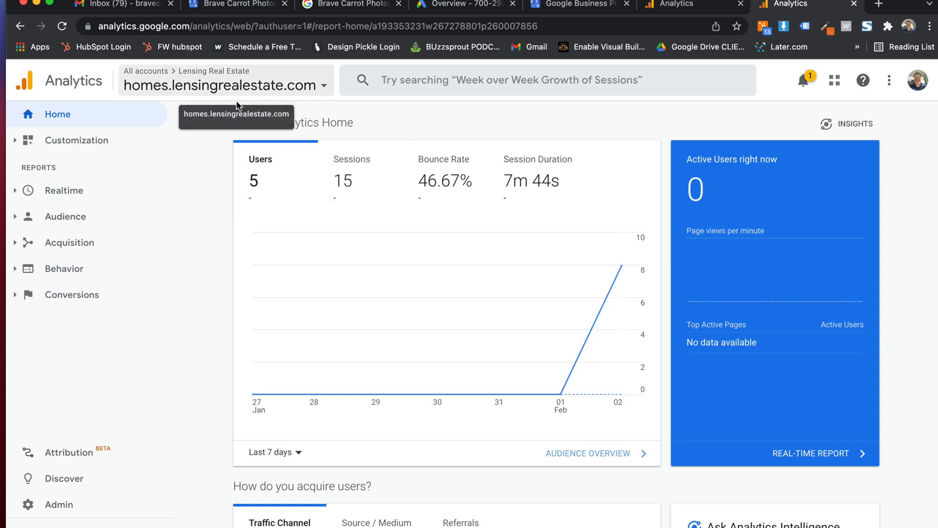
Search the Analytics accounts for "brave", open Brave Carrot Photography and Video's All Web Site Data view, and check its place in the account list.
left_click(232, 86)
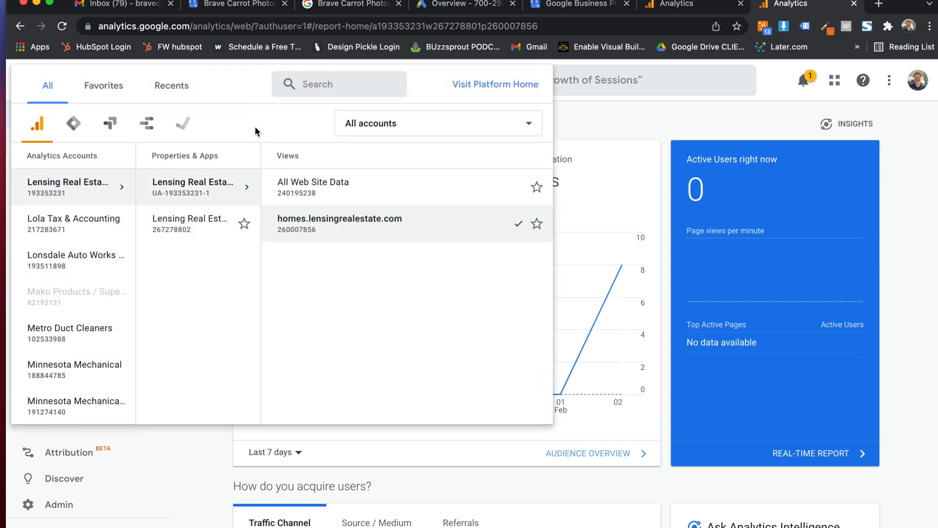
left_click(327, 86)
type("brave")
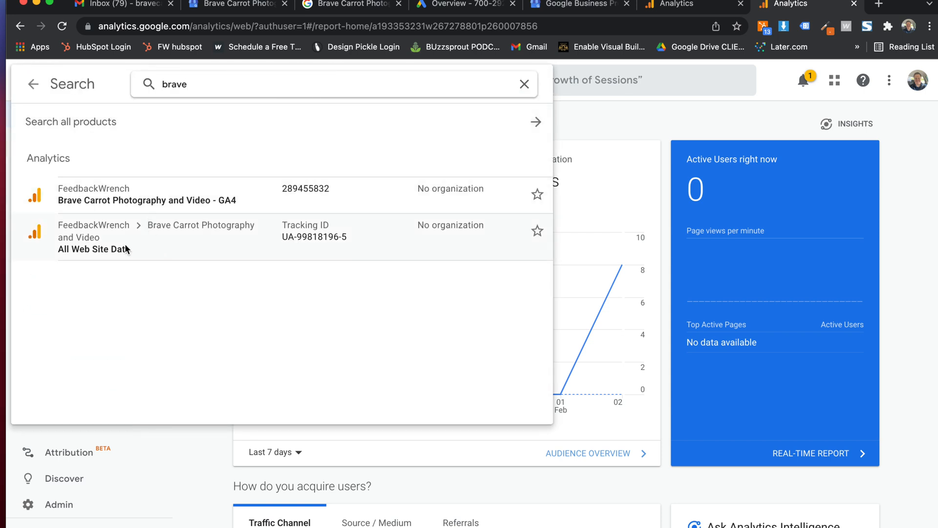
left_click(175, 240)
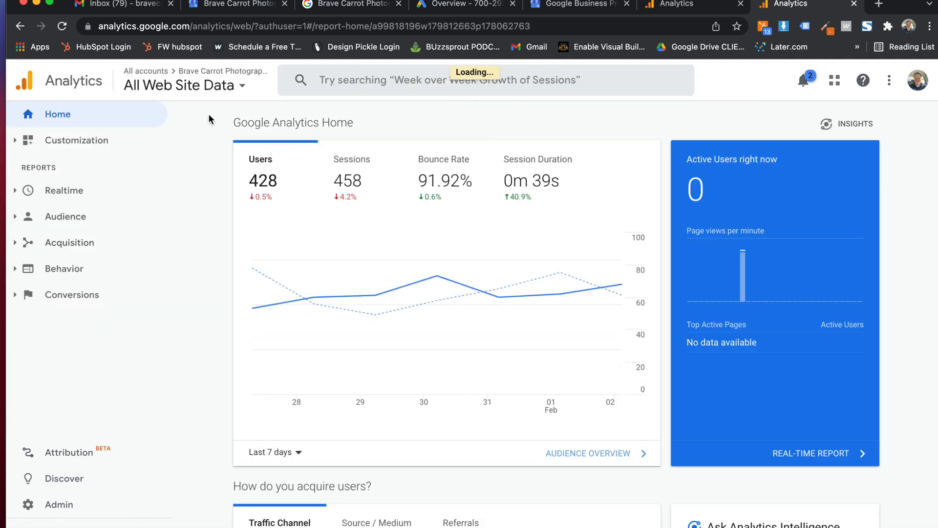
left_click(195, 85)
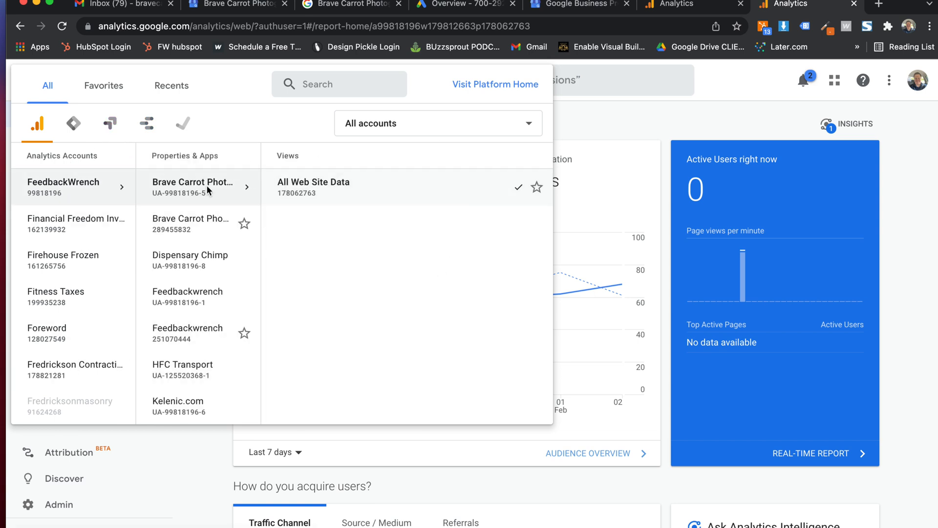
left_click(635, 109)
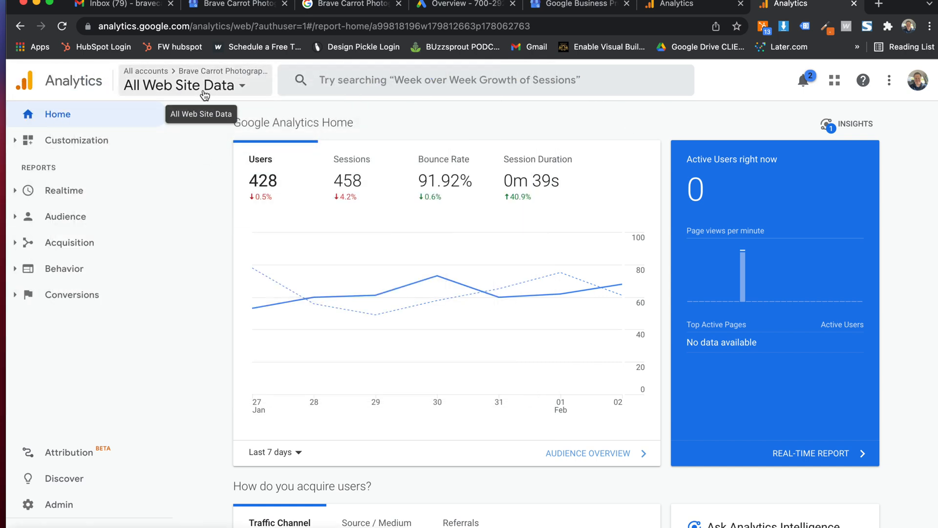
View Account Access Management for the FeedbackWrench account in the Analytics administration and return to the admin overview.
left_click(62, 507)
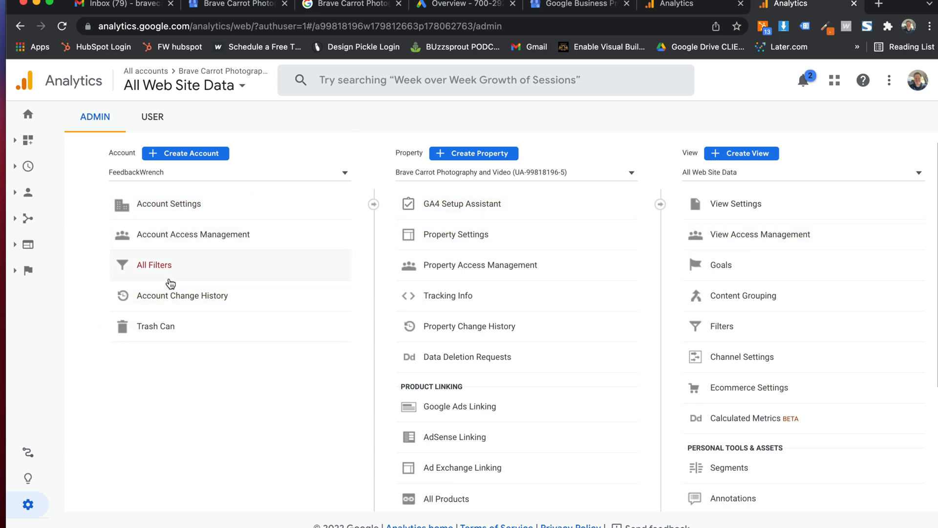
left_click(158, 237)
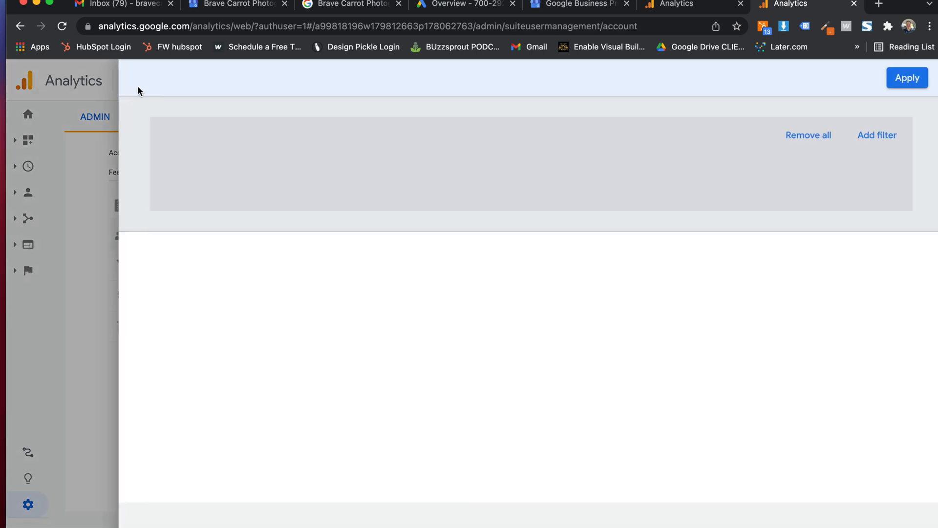
left_click(85, 146)
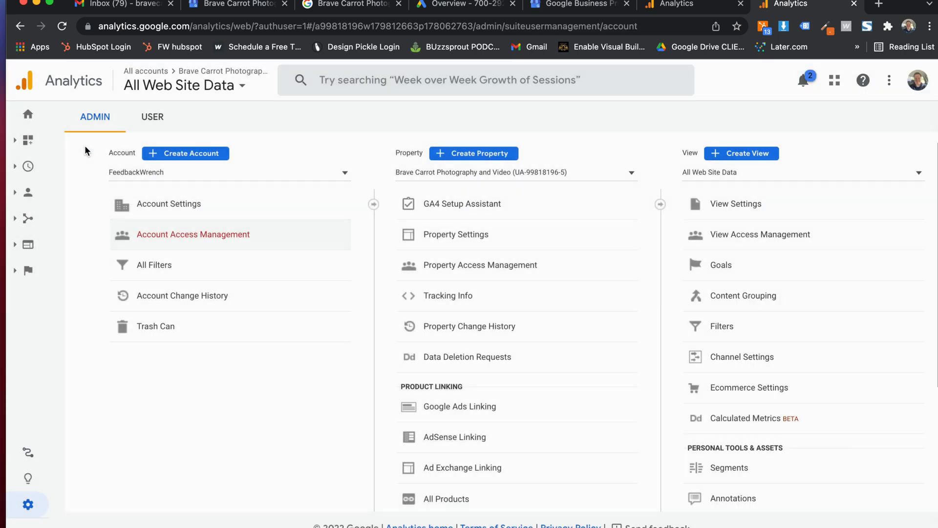
left_click(165, 235)
left_click(181, 269)
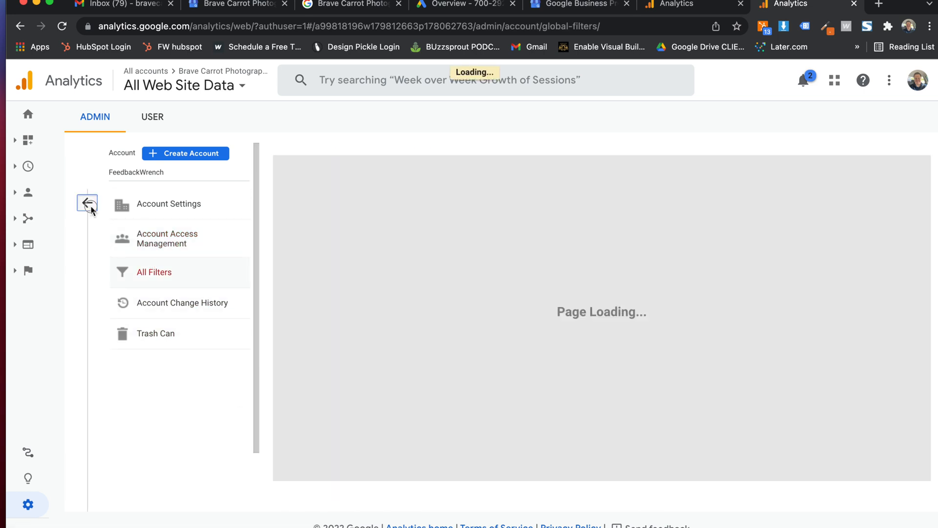
left_click(90, 206)
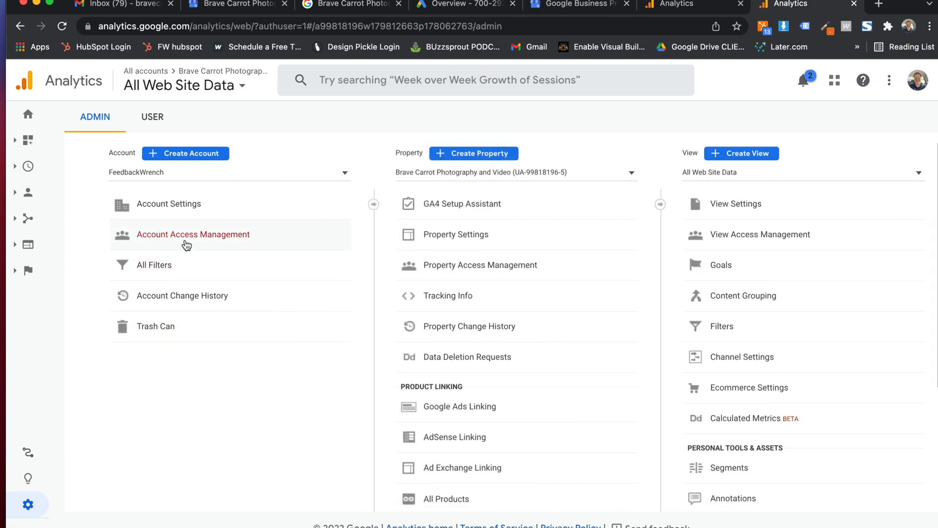
Open the FeedbackWrench account's access management, start adding users, review the standard roles and data restrictions, and close the form without adding anyone.
left_click(183, 243)
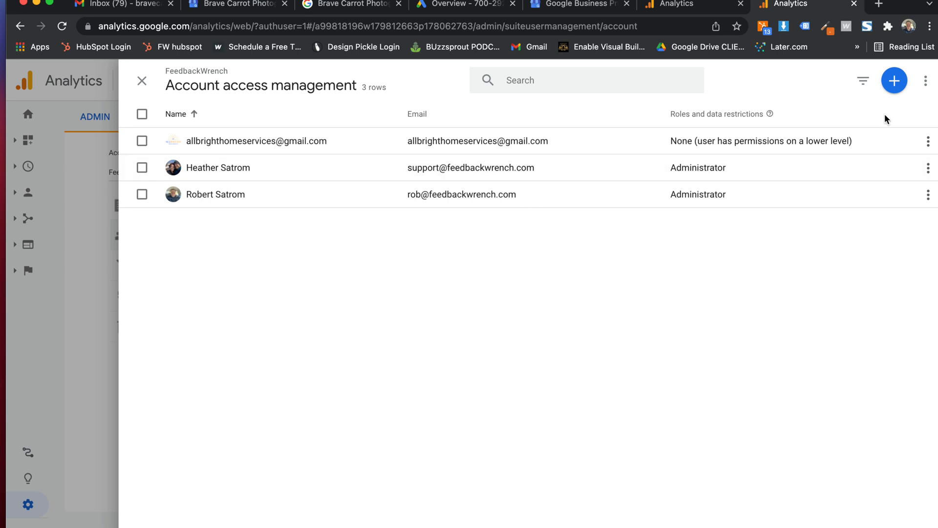
left_click(900, 82)
left_click(869, 121)
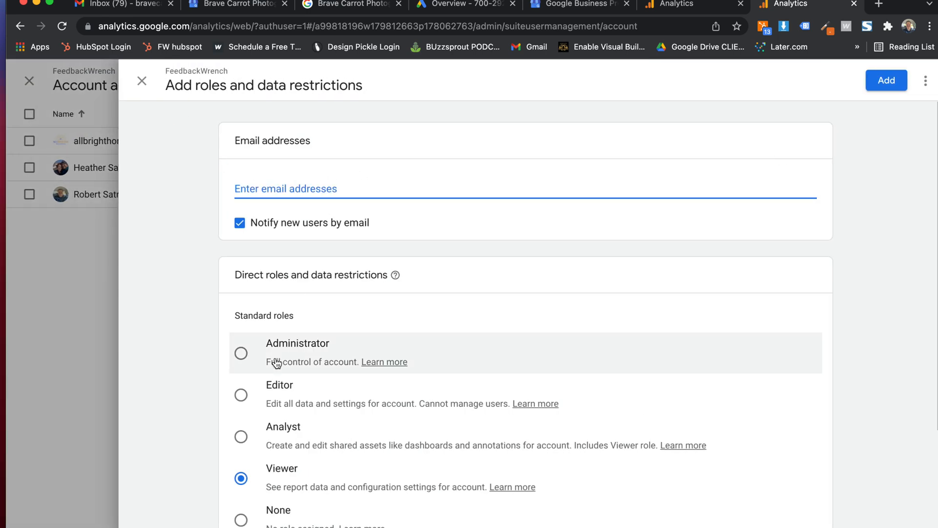
scroll(309, 353, "down", 2)
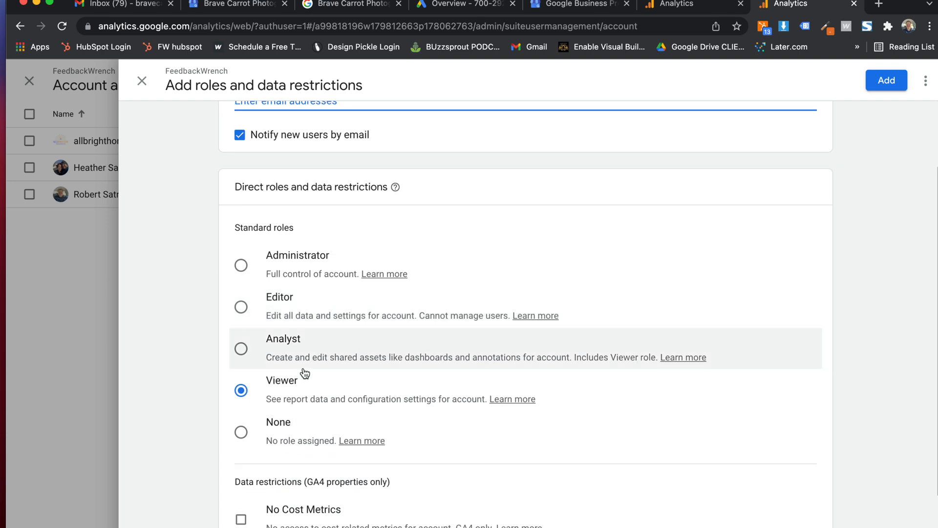
left_click(142, 82)
left_click(153, 86)
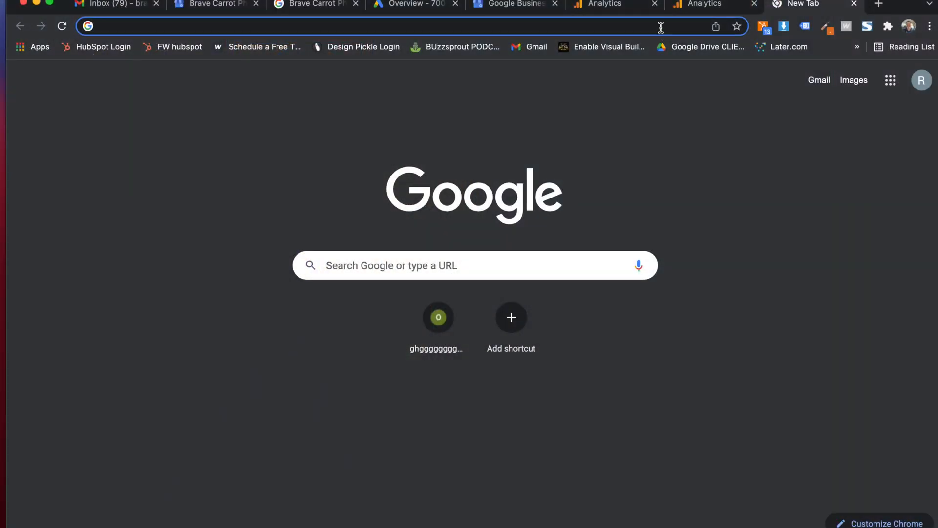
Load the YouTube home page at youtube.com in a new browser tab.
left_click(661, 28)
type("yo")
key("Return")
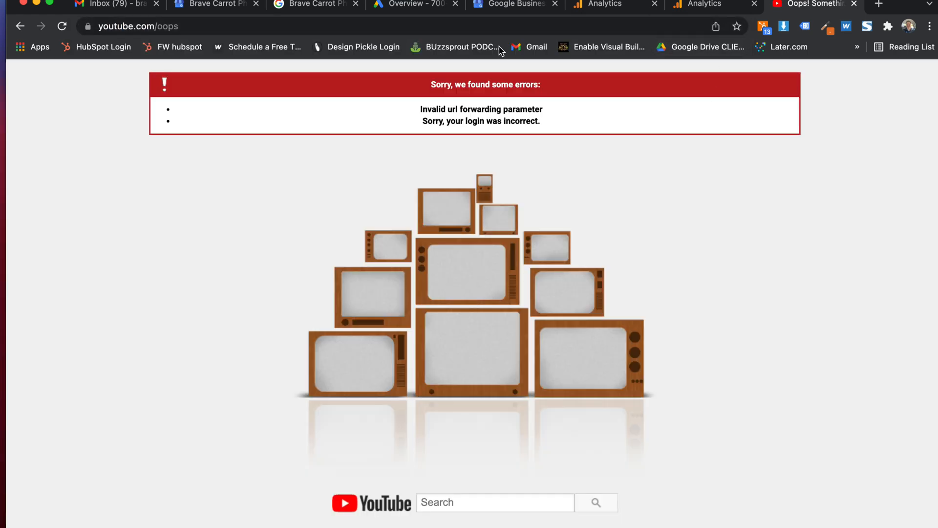
left_click(506, 29)
type("youtube.com/")
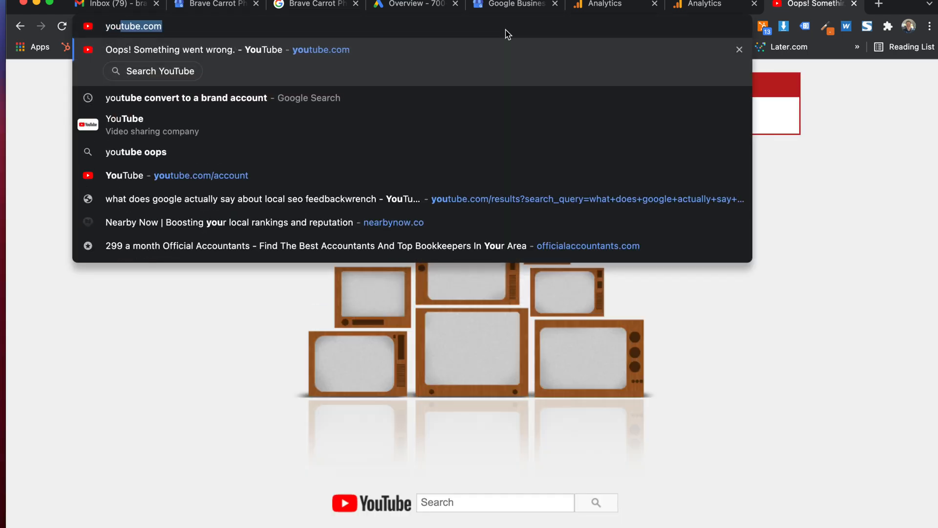
key("Return")
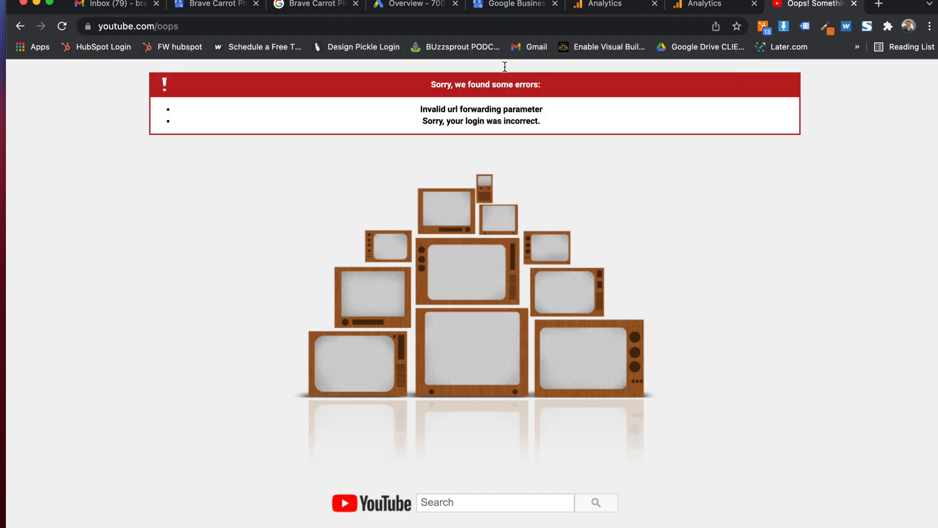
left_click(384, 511)
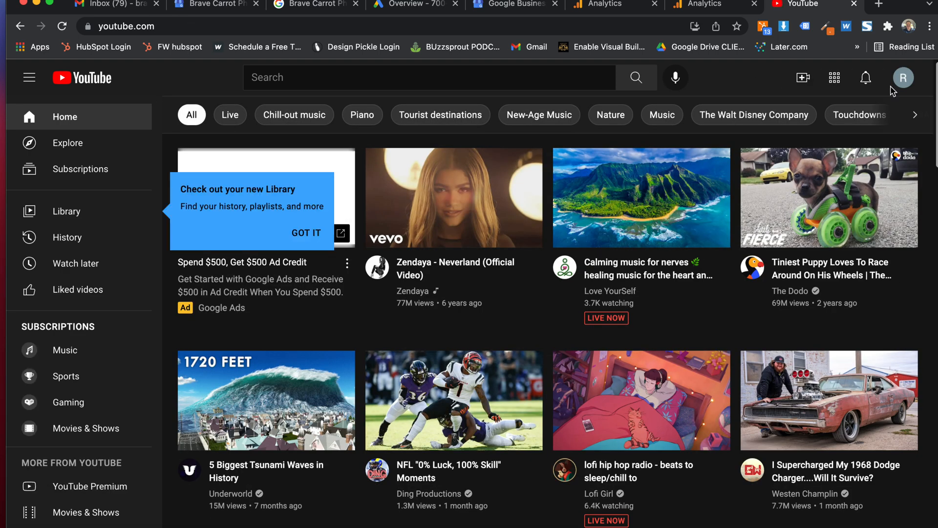
Check which account is signed in to YouTube and view the channel options in its account settings.
left_click(909, 81)
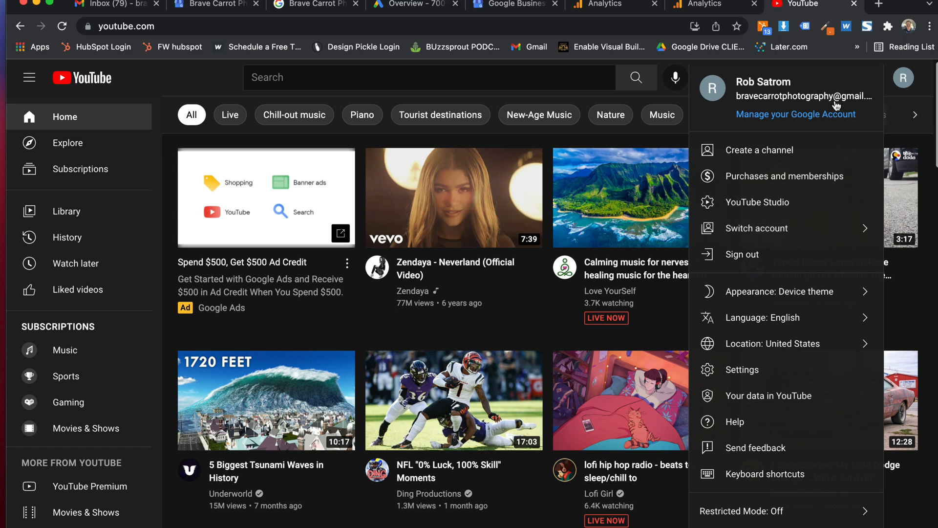
left_click(233, 75)
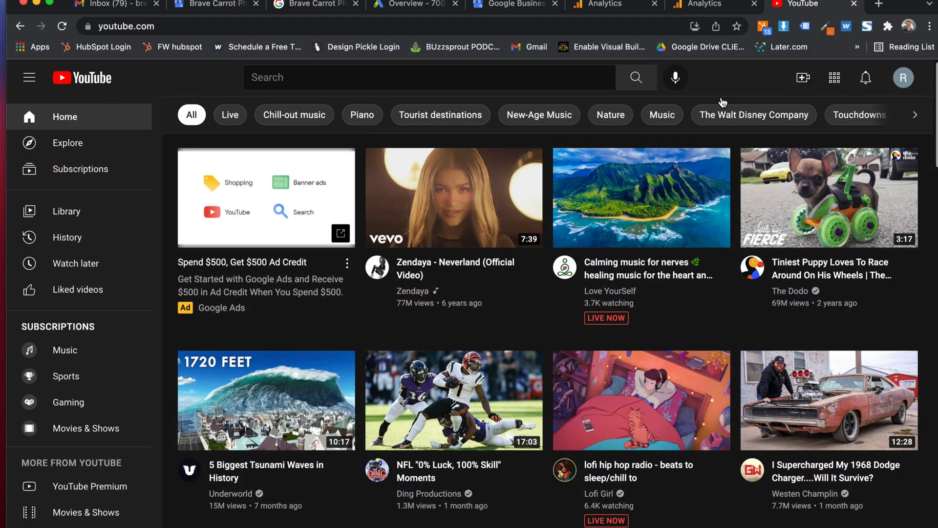
left_click(903, 80)
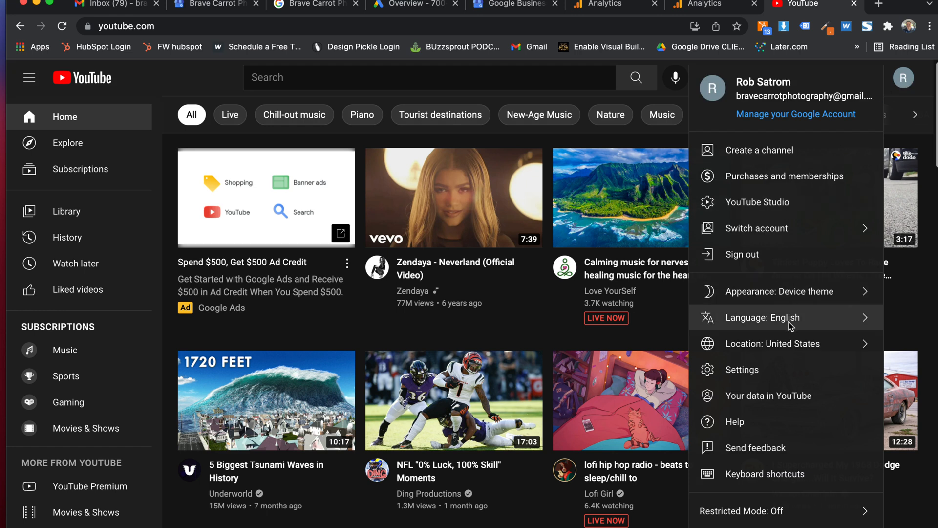
left_click(786, 375)
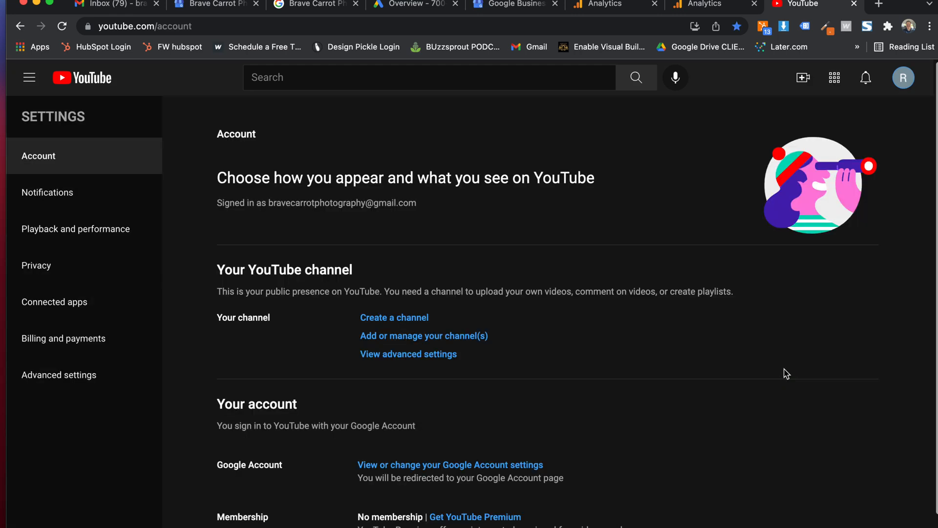
scroll(547, 279, "down", 1)
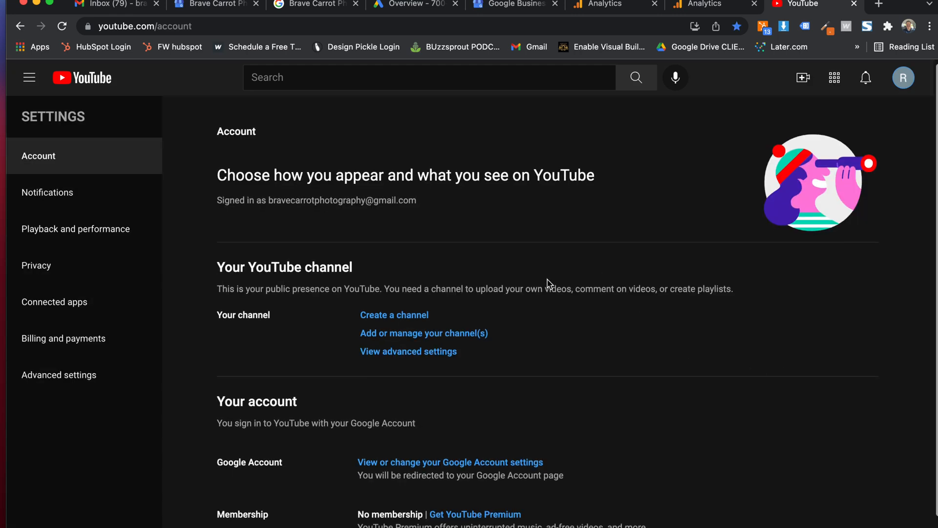
scroll(549, 286, "down", 1)
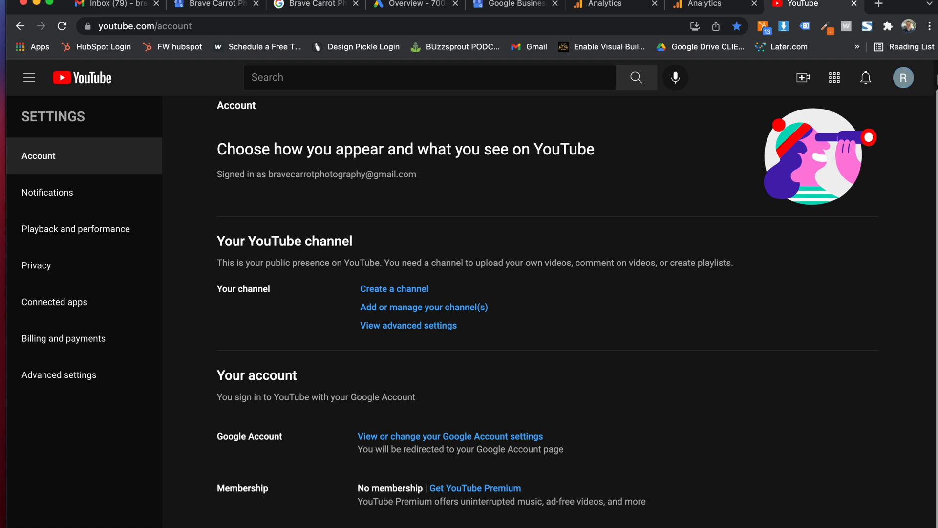
Switch YouTube to the FeedbackWrench channel and bring up the Channel managers section of its account settings.
left_click(899, 82)
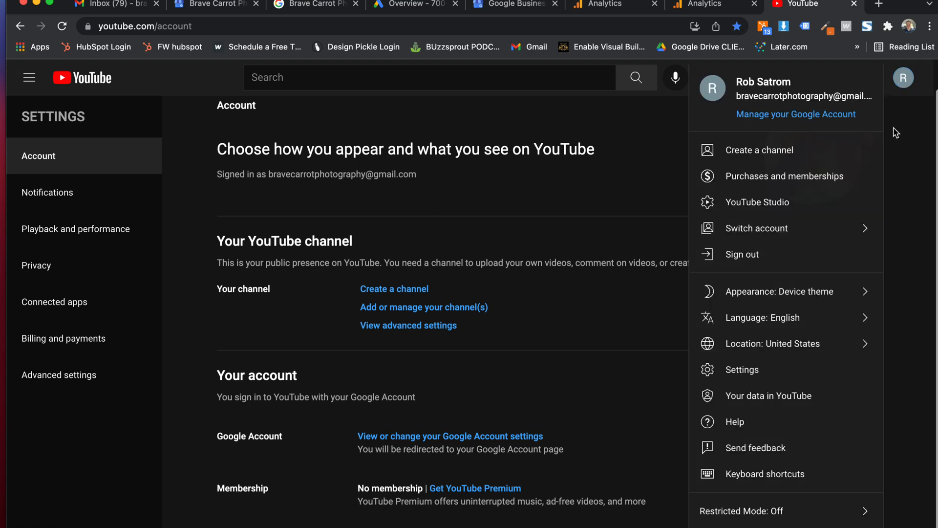
left_click(863, 230)
scroll(811, 330, "down", 20)
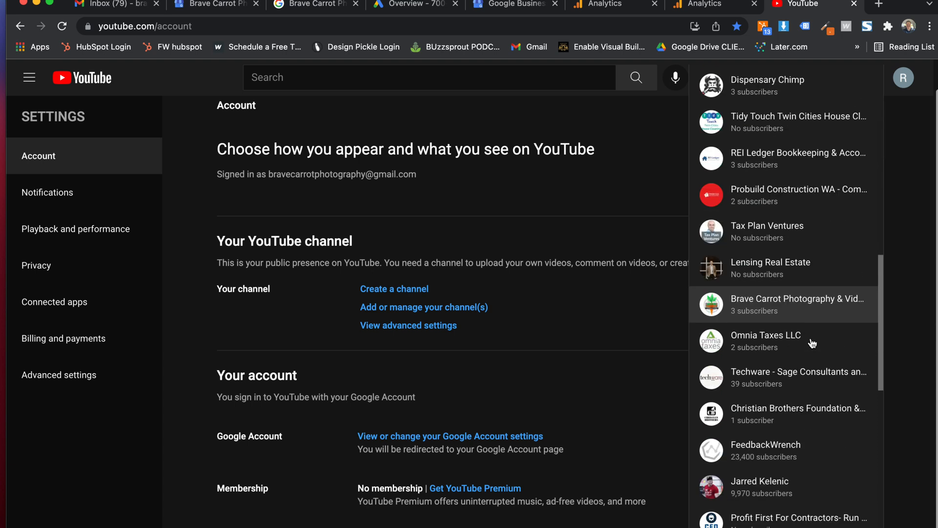
left_click(782, 180)
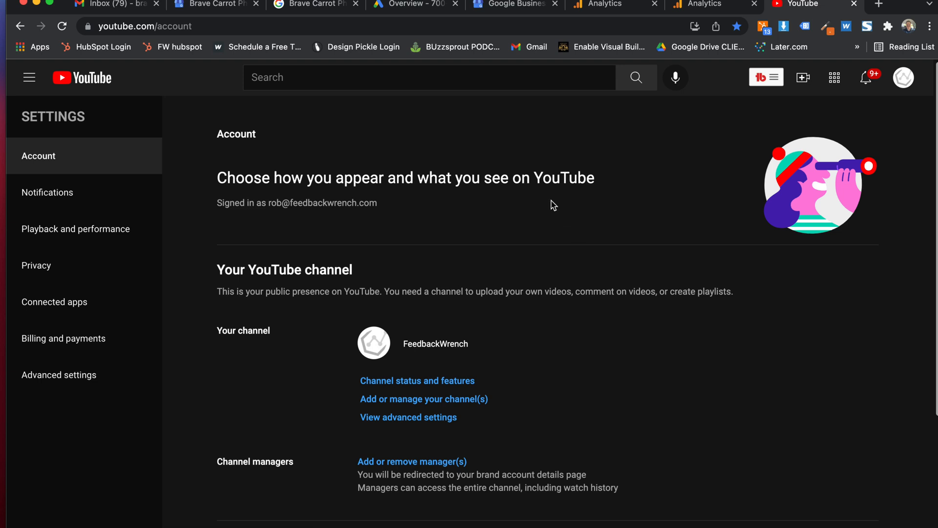
scroll(603, 425, "down", 2)
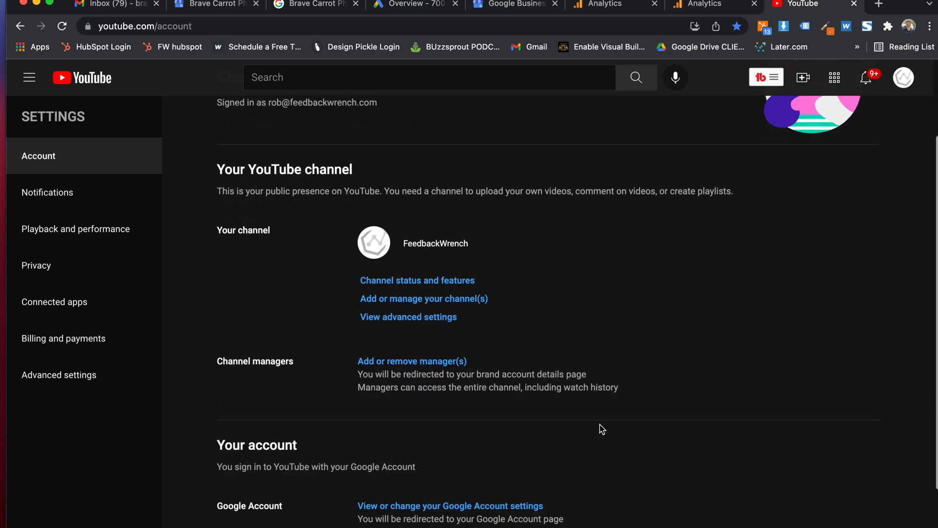